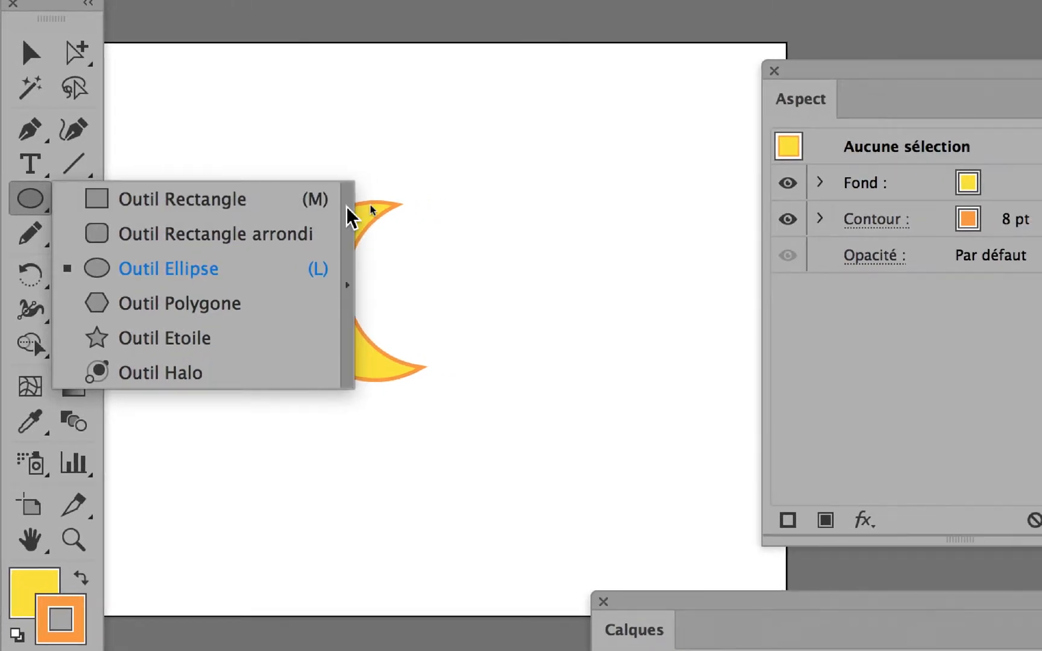
Detach the shape tools into a floating panel above the moon and activate the Star tool
click(348, 211)
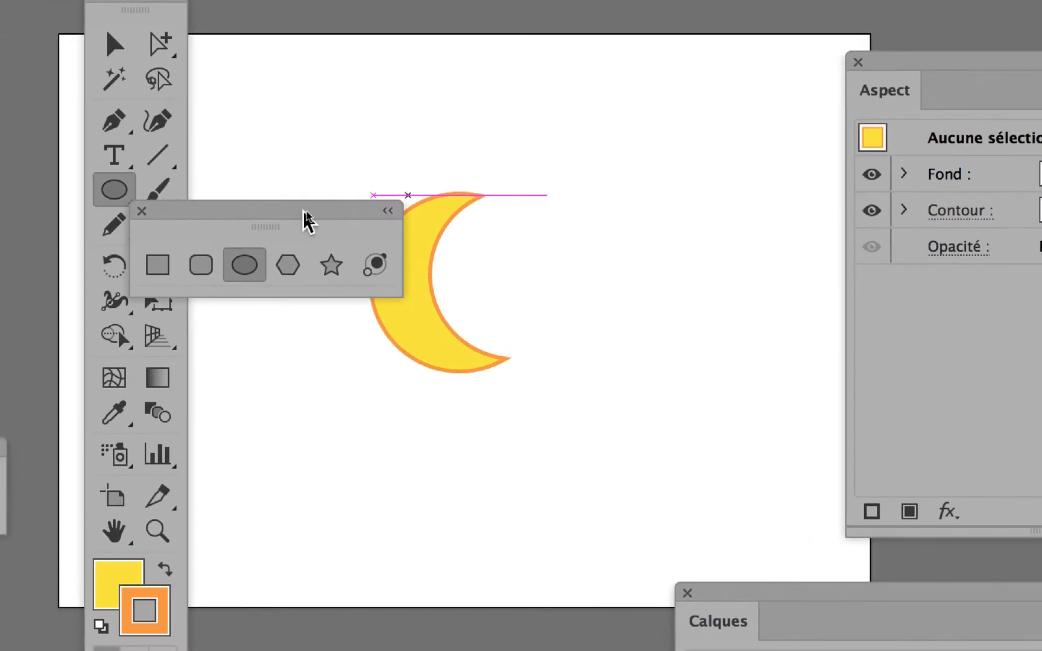
drag(226, 227, 330, 62)
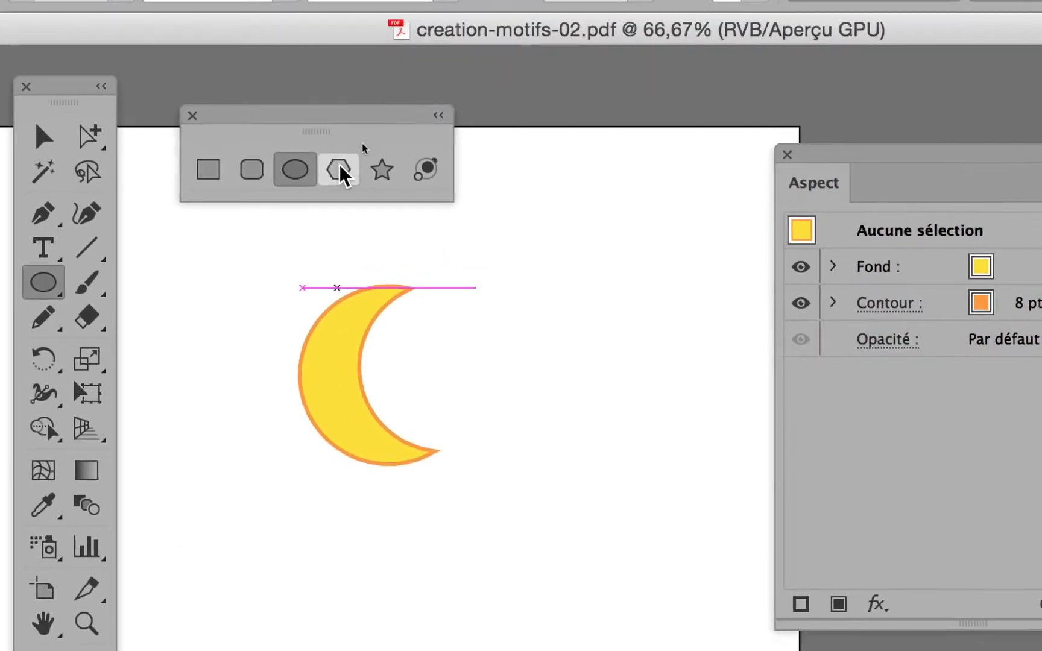
click(369, 207)
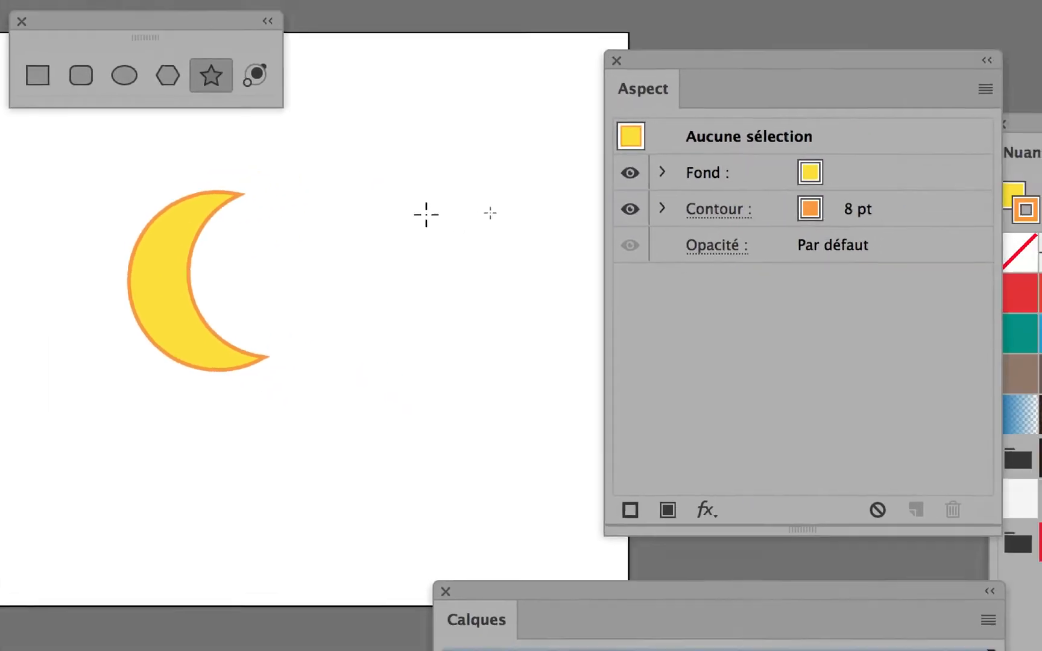
Open the numeric settings for a star and for a rectangle, cancelling each without creating a shape
click(427, 213)
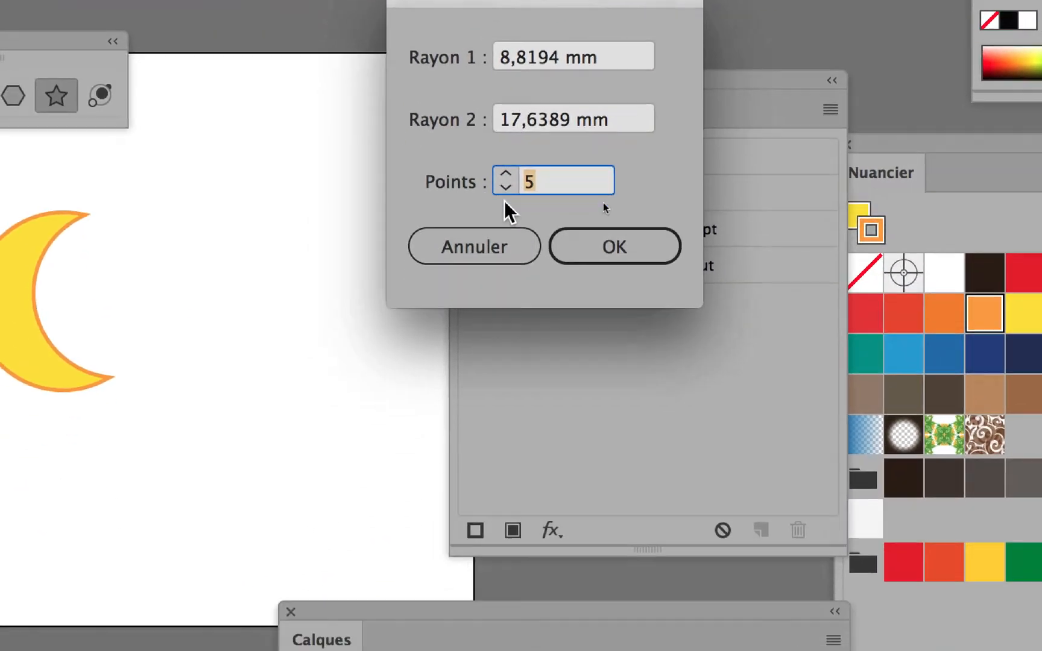
click(488, 294)
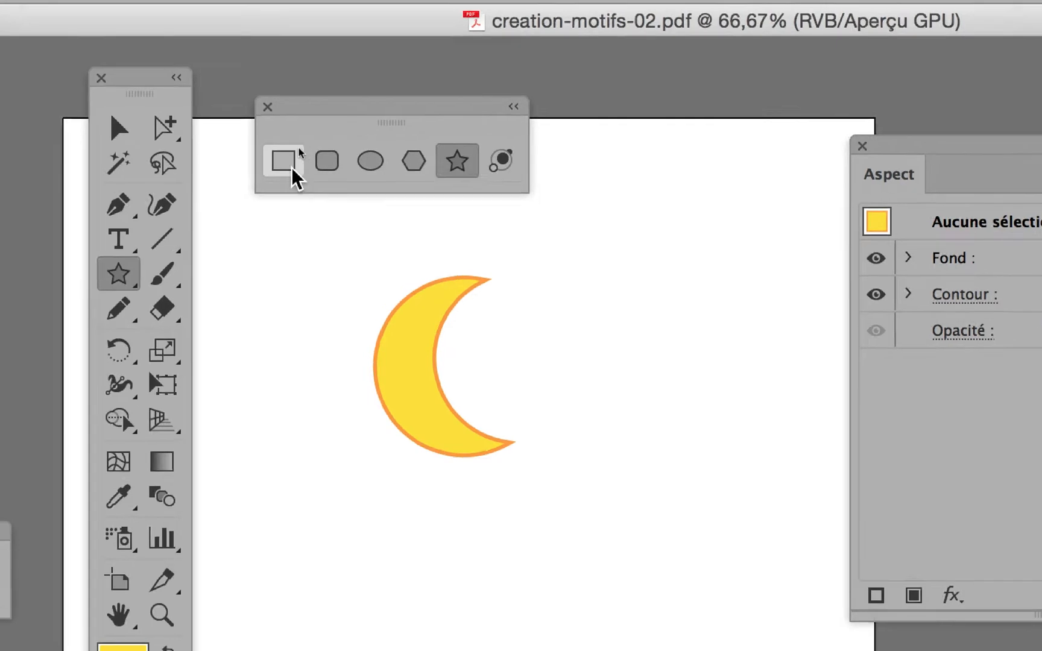
click(59, 83)
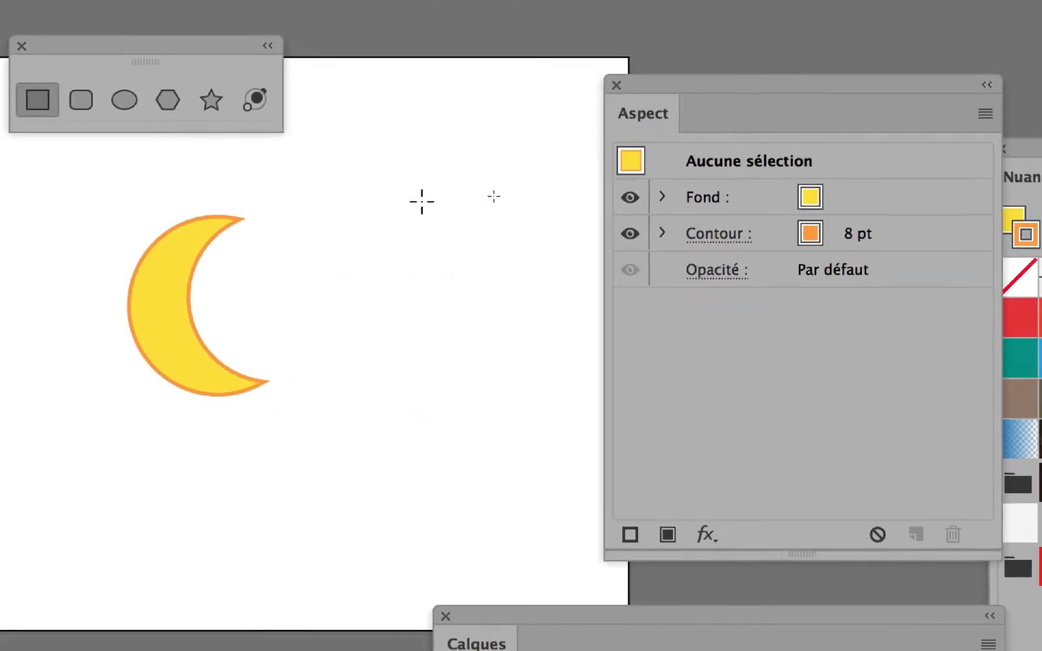
click(422, 201)
click(178, 367)
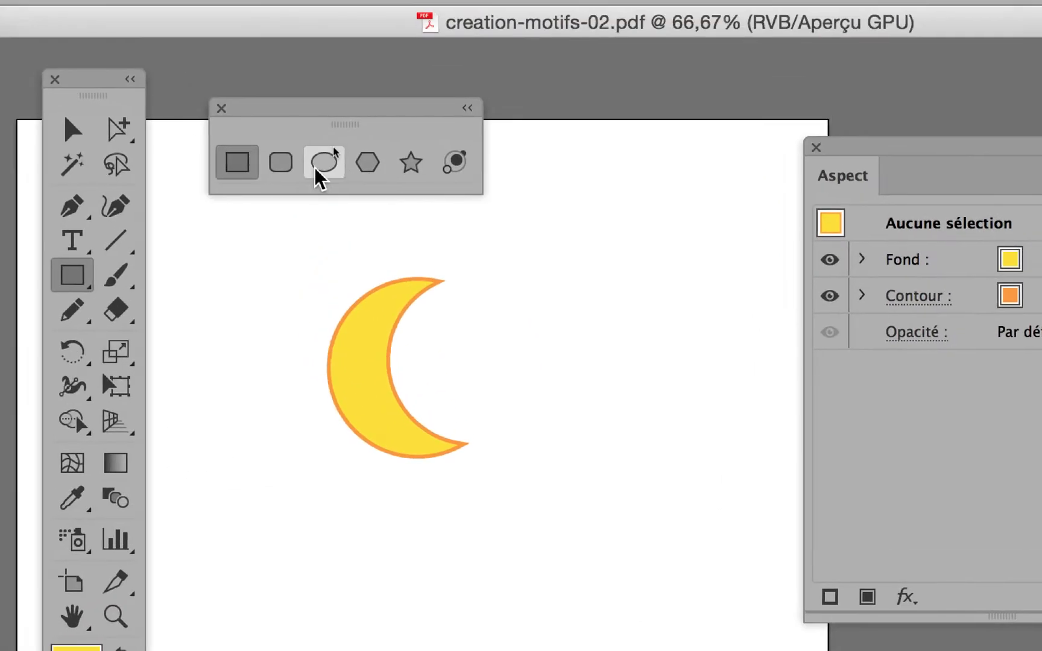
Open the numeric settings for a rounded rectangle and for an ellipse, cancelling each without creating a shape
click(304, 170)
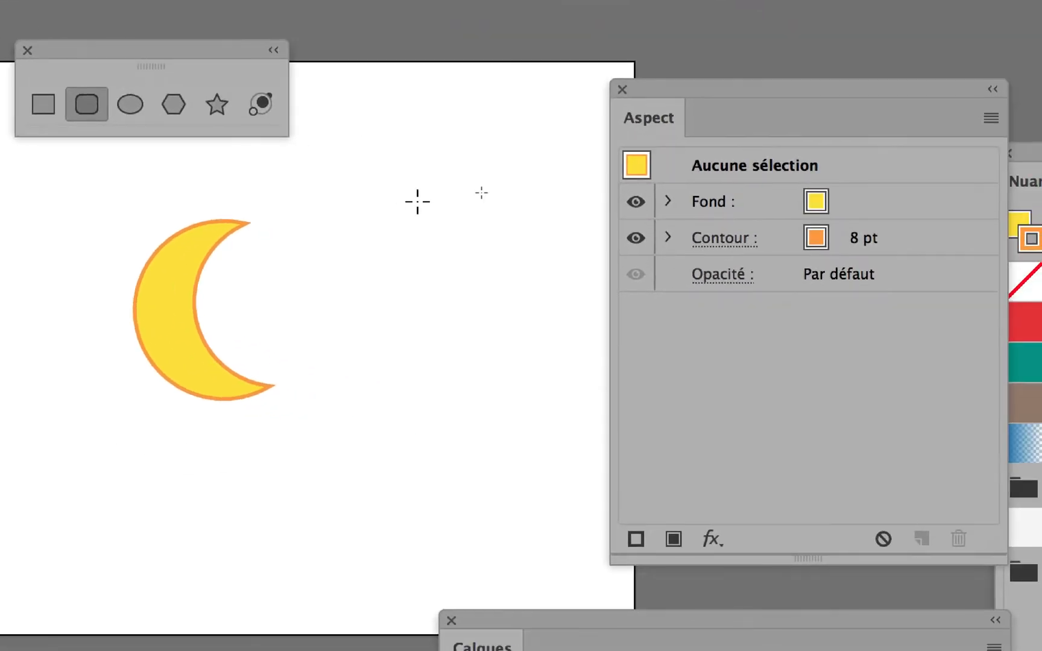
click(418, 201)
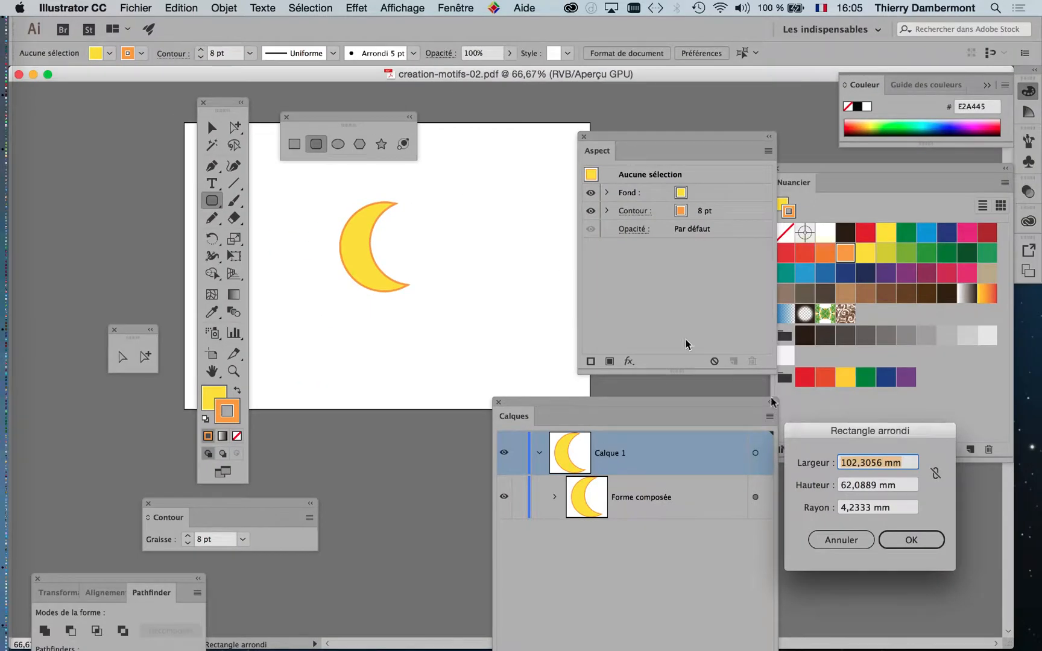
click(850, 539)
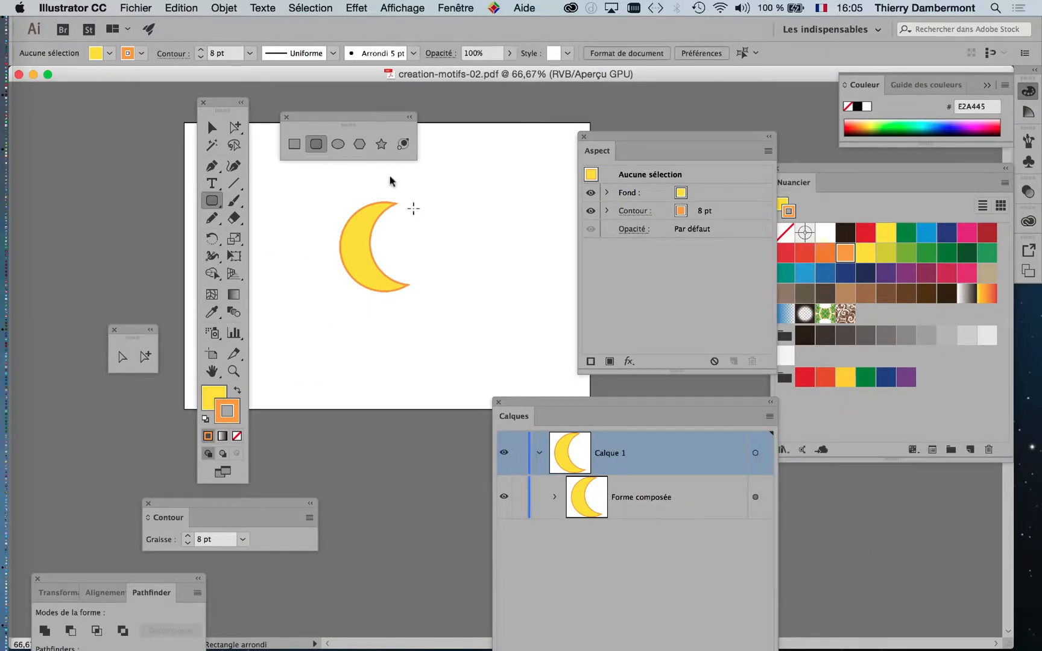
click(338, 144)
click(508, 202)
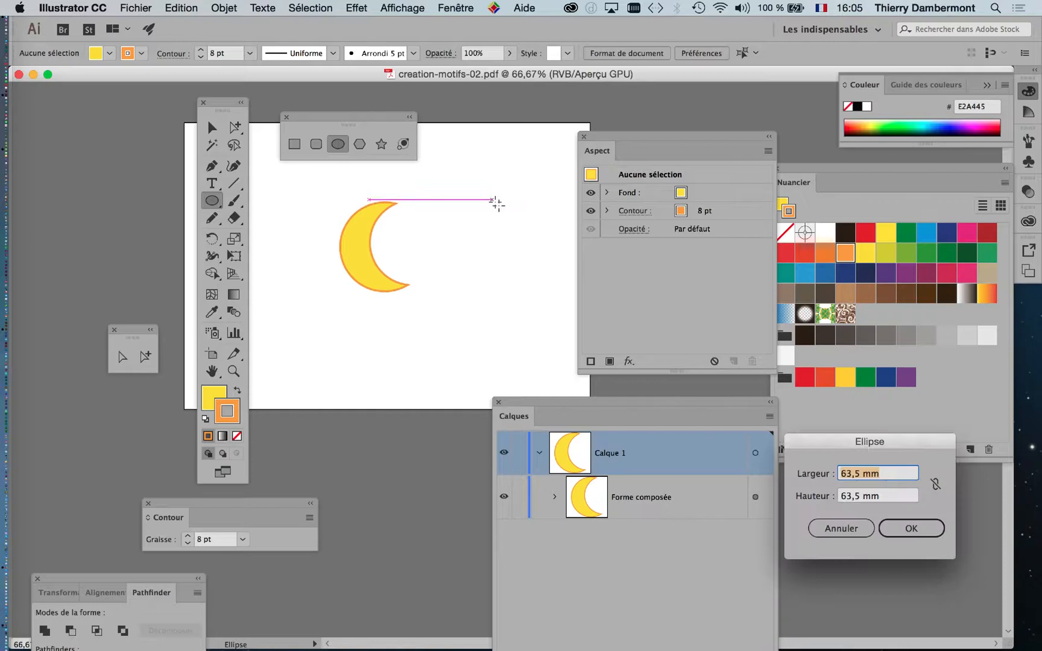
click(820, 529)
Draw out a five-pointed star beside the moon's upper part, about 76 mm wide and 73 mm high
click(381, 144)
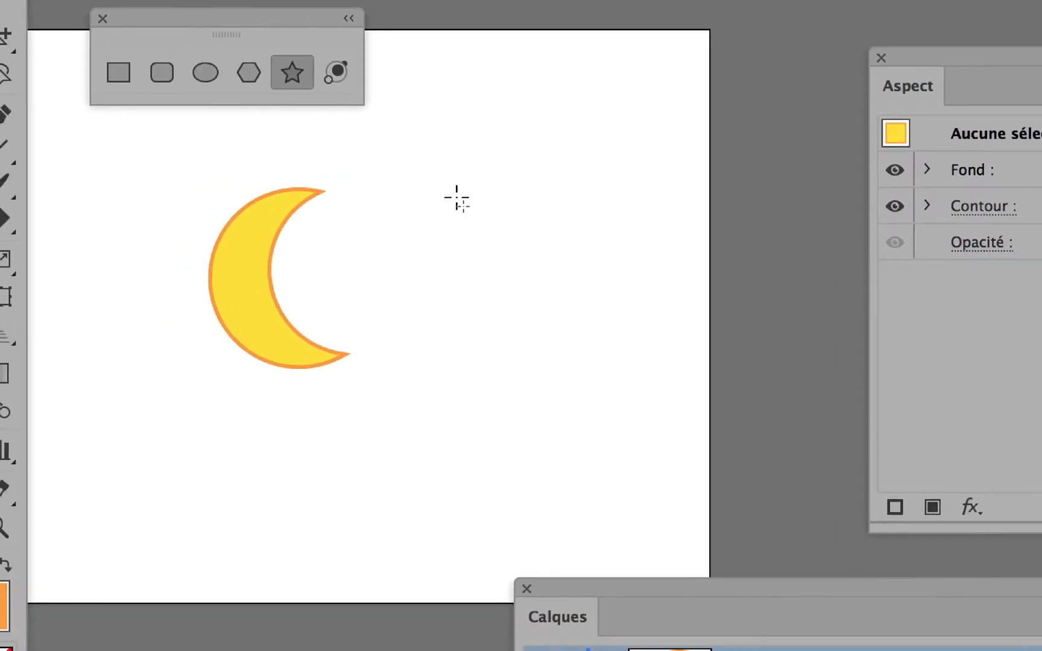
drag(456, 197, 530, 254)
drag(483, 216, 493, 208)
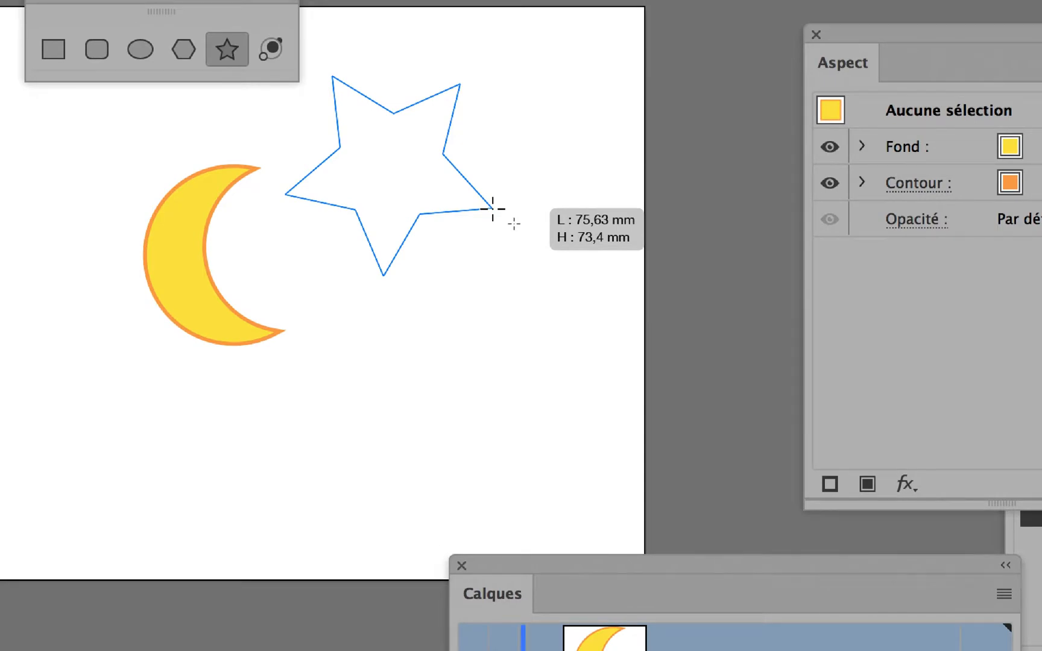
Try different point counts on the star being drawn, adding several points and reducing it down to a triangle
key(Up)
key(Up)
key(Up)
key(Up)
key(Down)
key(Down)
key(Down)
key(Down)
key(Down)
key(Down)
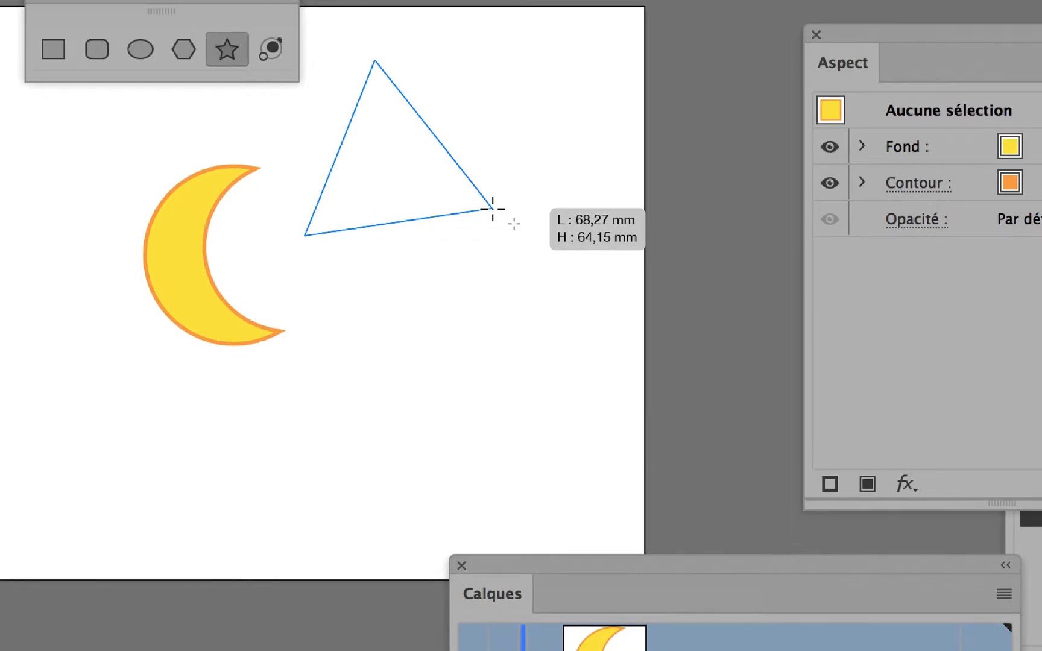
Shrink the star being drawn and finish it as a small seven-pointed star beside the moon's upper tip
key(Up)
drag(492, 209, 467, 203)
key(Up)
key(Up)
key(Up)
key(Down)
key(Up)
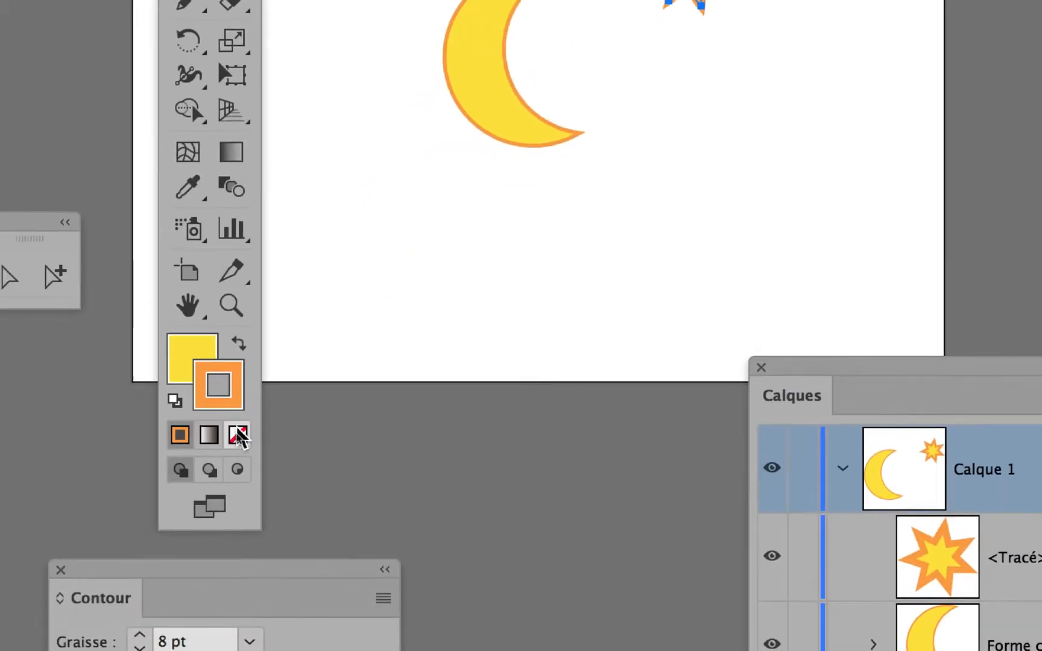
Remove the seven-pointed star's stroke and make its fill the active colour attribute
click(237, 436)
click(182, 363)
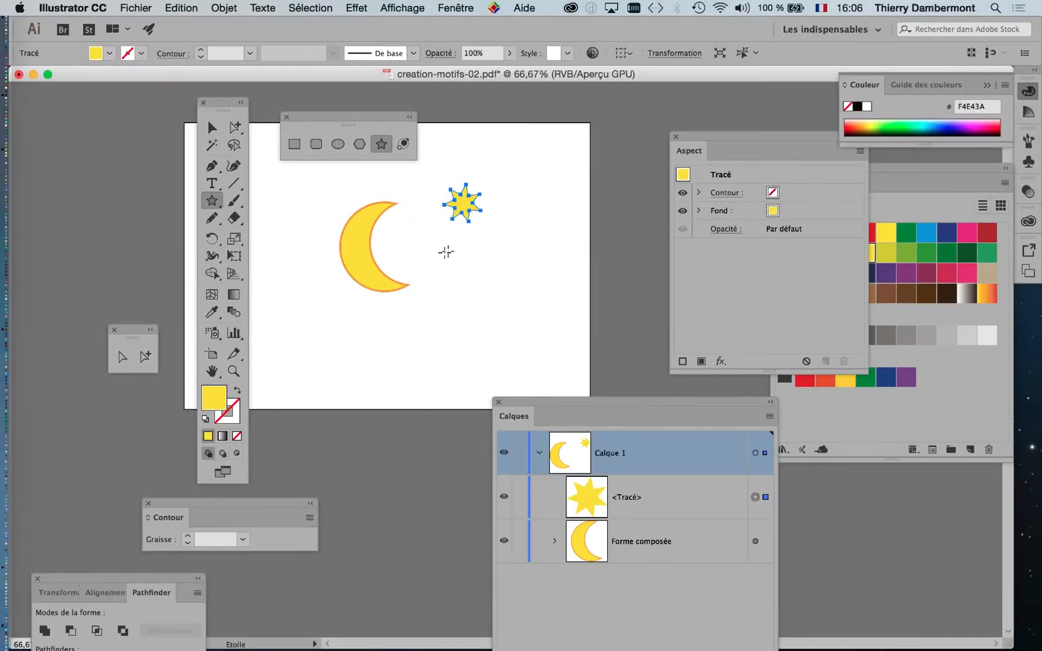
key(super+1)
drag(591, 240, 594, 278)
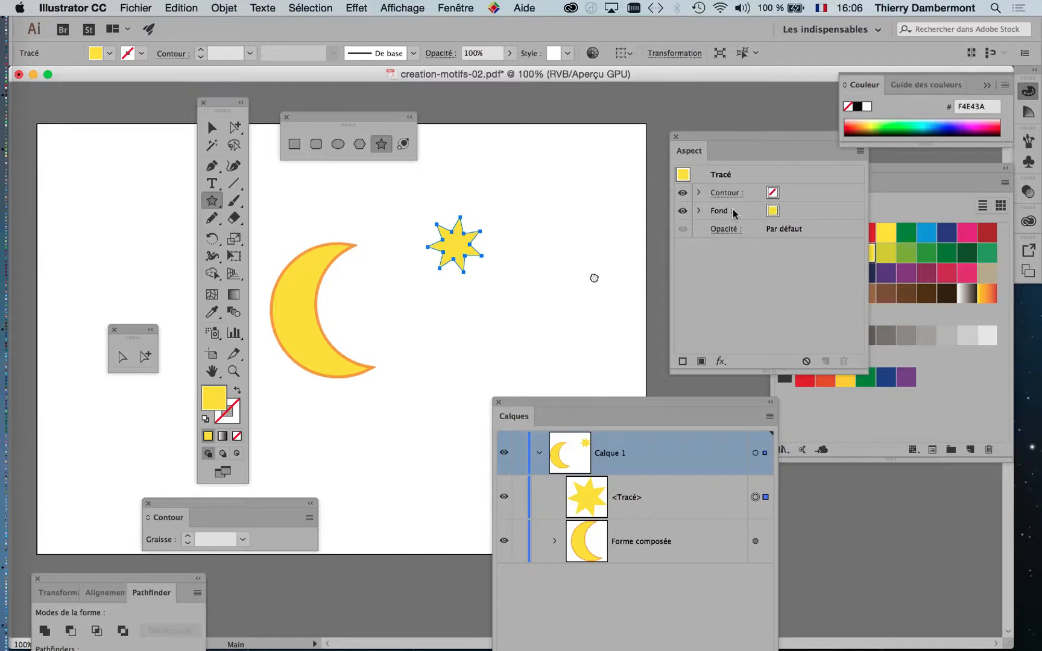
Close the Appearance panel and fill the seven-pointed star with the medium blue swatch
click(675, 137)
click(846, 253)
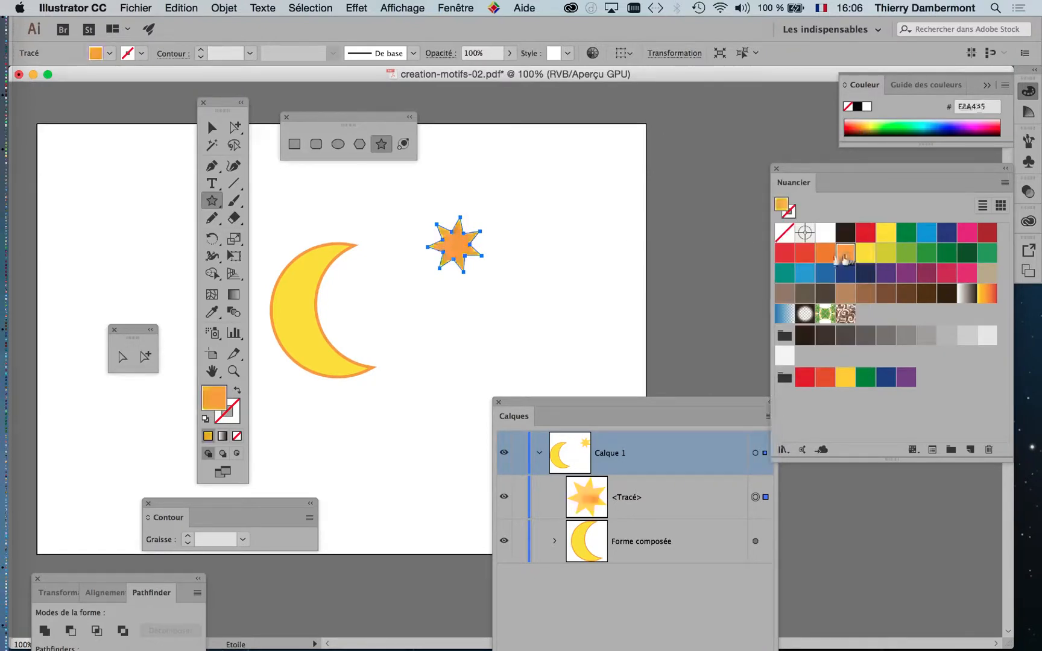
scroll(393, 252, up, 1)
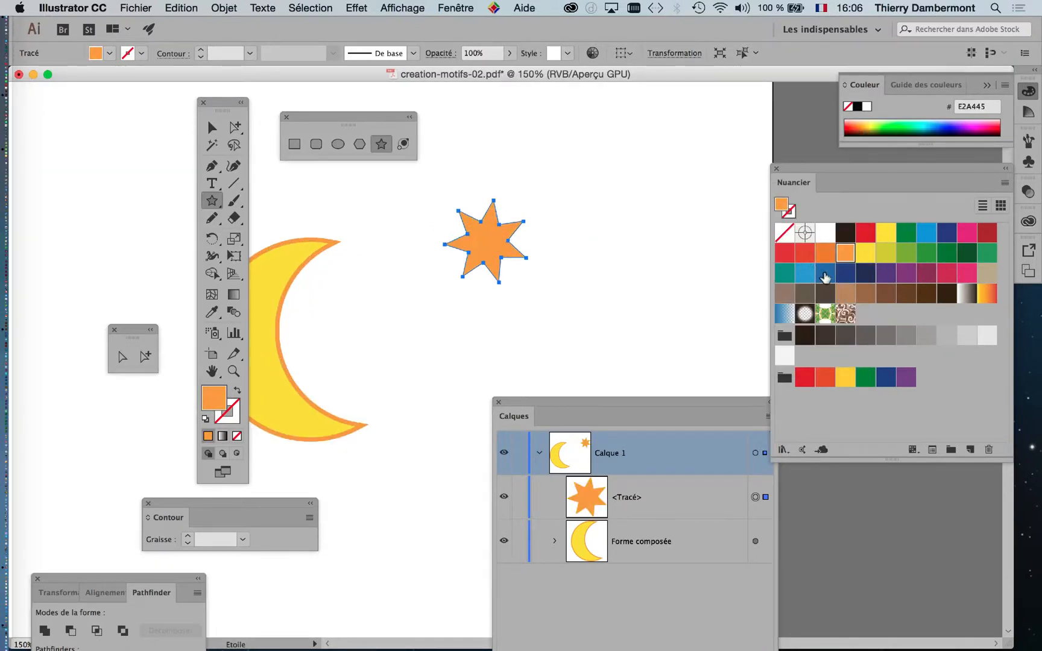
click(811, 275)
scroll(557, 272, down, 1)
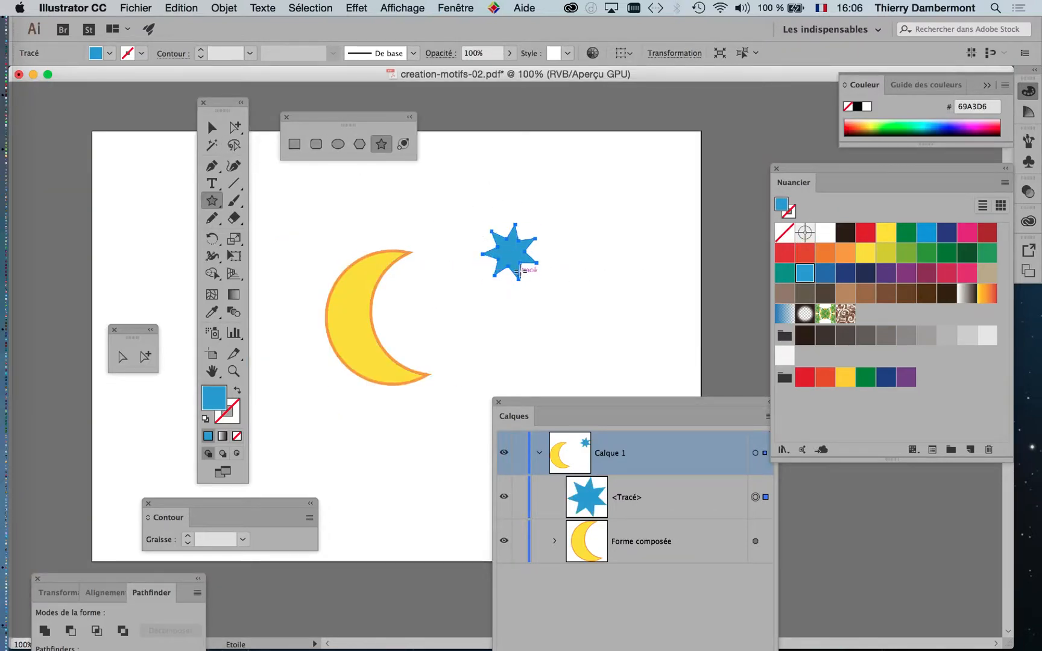
Move the Tools panel off the moon so that the artwork is unobstructed
scroll(523, 266, up, 3)
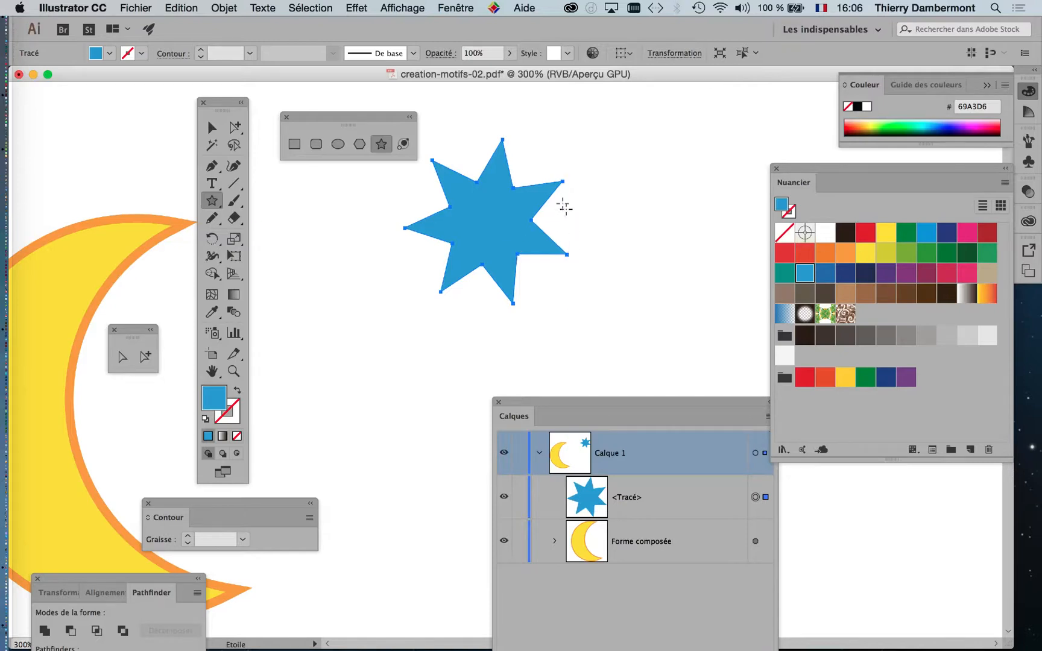
scroll(511, 280, down, 2)
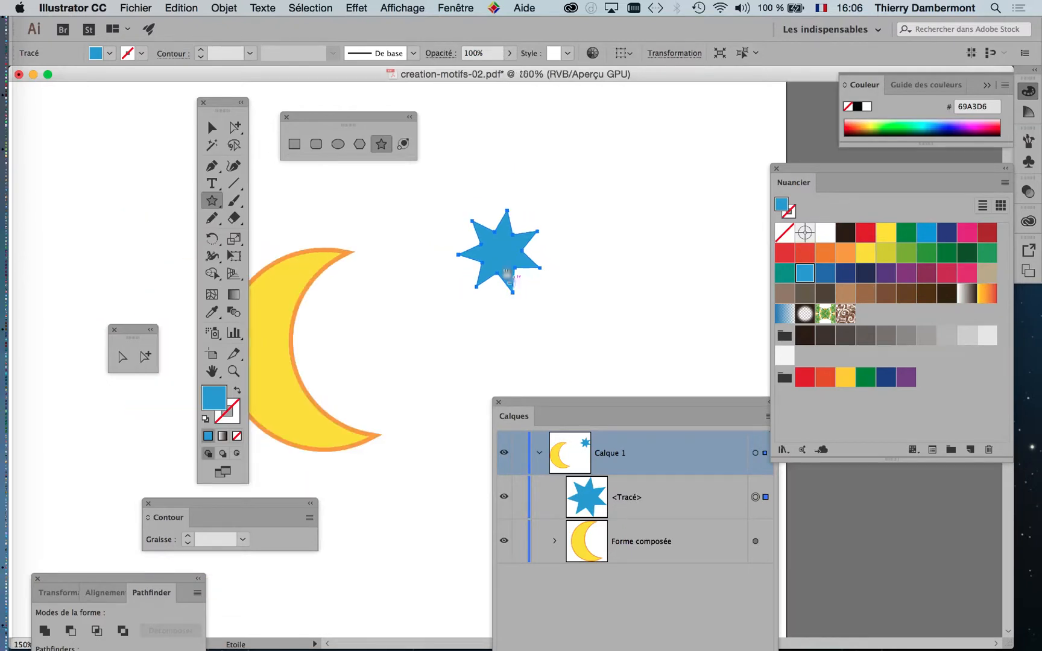
drag(479, 268, 430, 267)
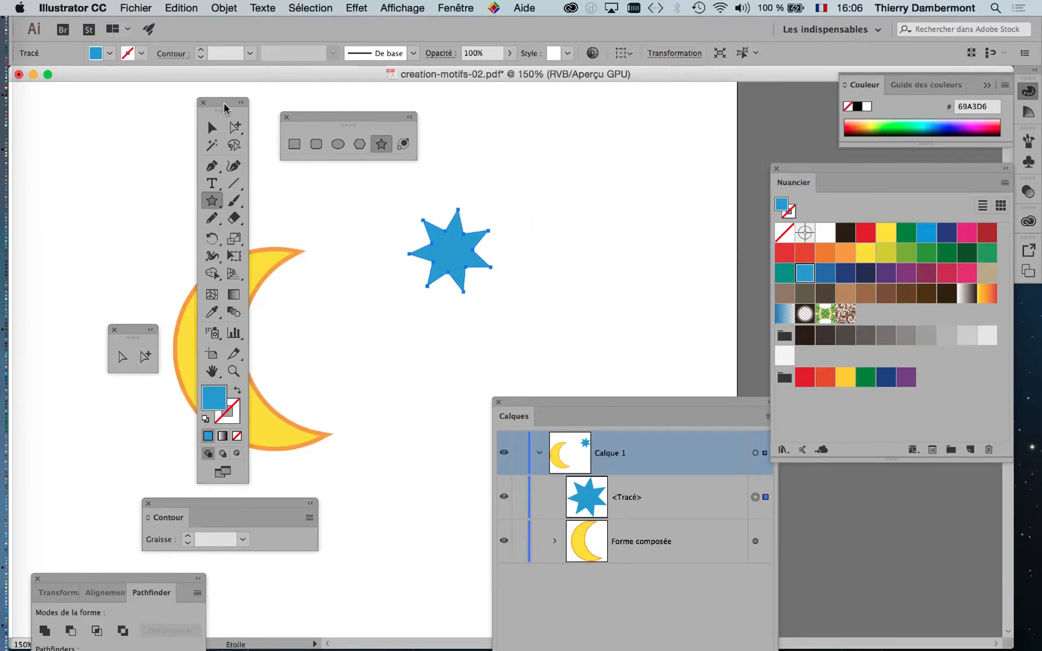
drag(224, 104, 59, 108)
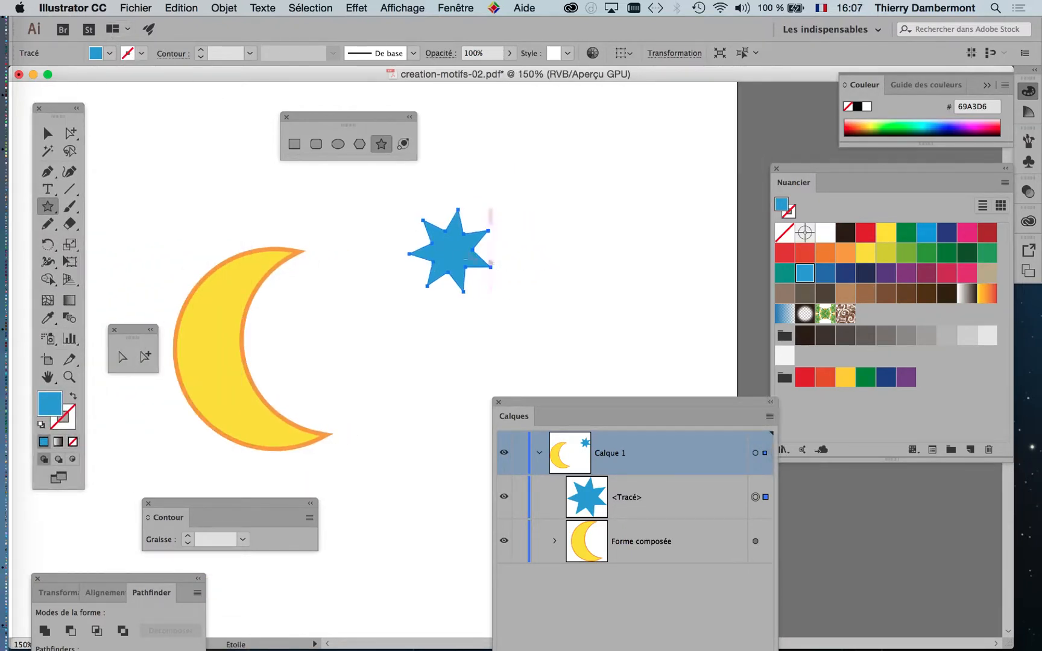
Reselect the blue star and move the Layers and shape tools panels away from the drawing area
click(47, 133)
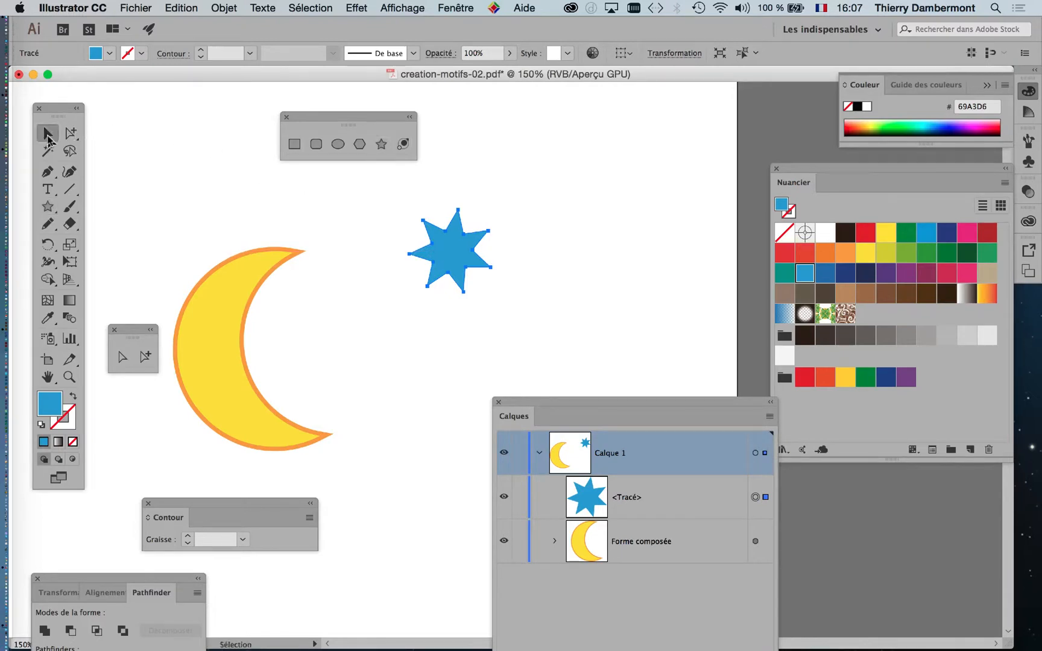
click(498, 293)
click(465, 257)
key(super+plus)
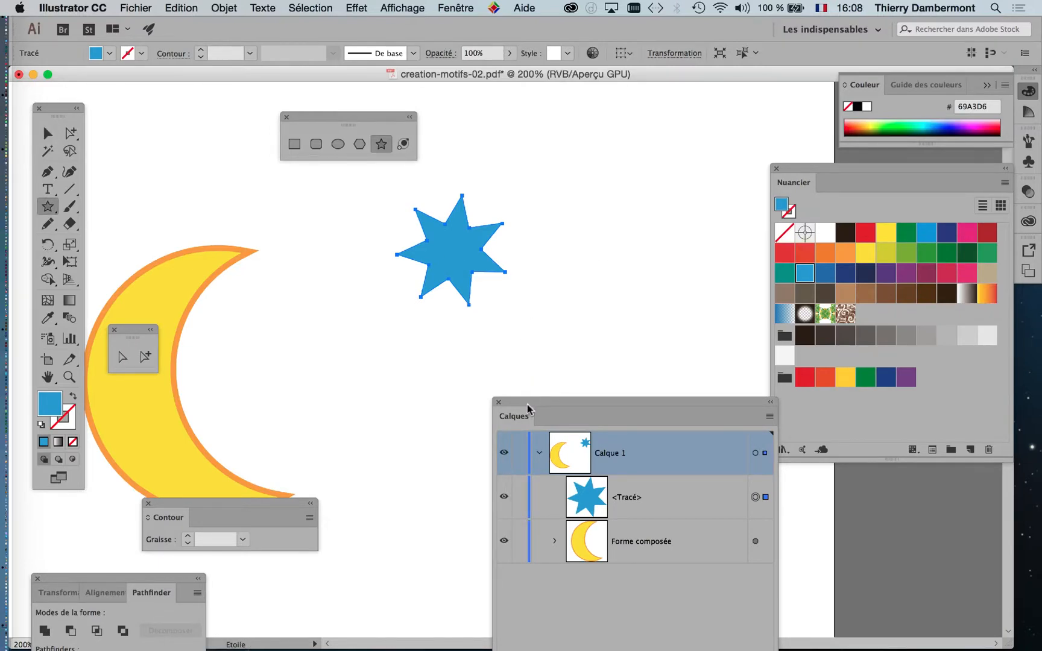
drag(526, 406, 695, 128)
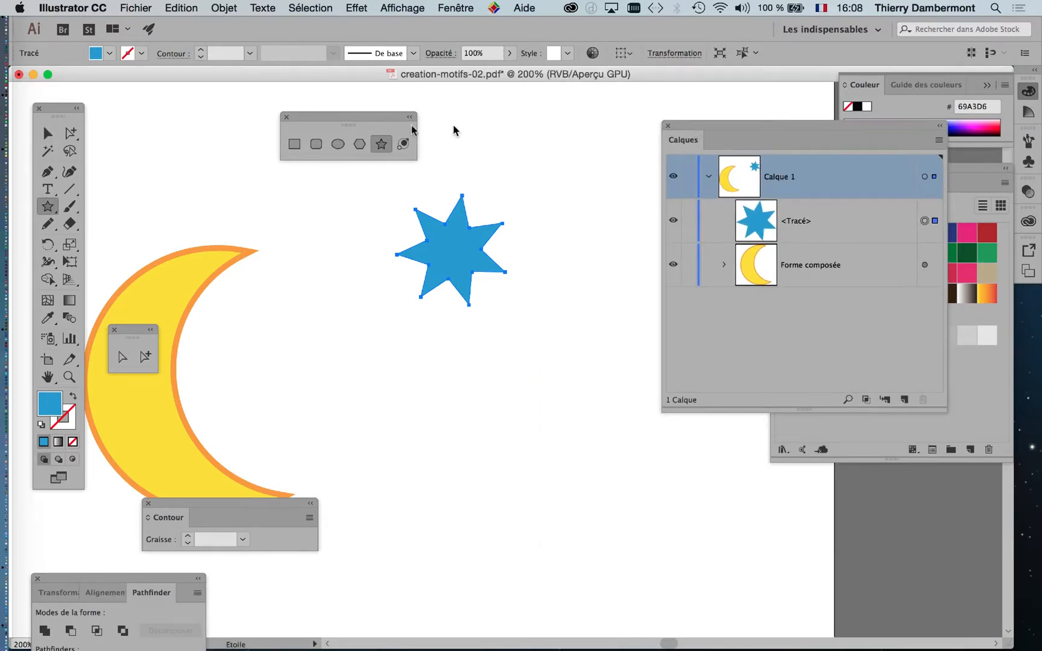
drag(359, 117, 320, 120)
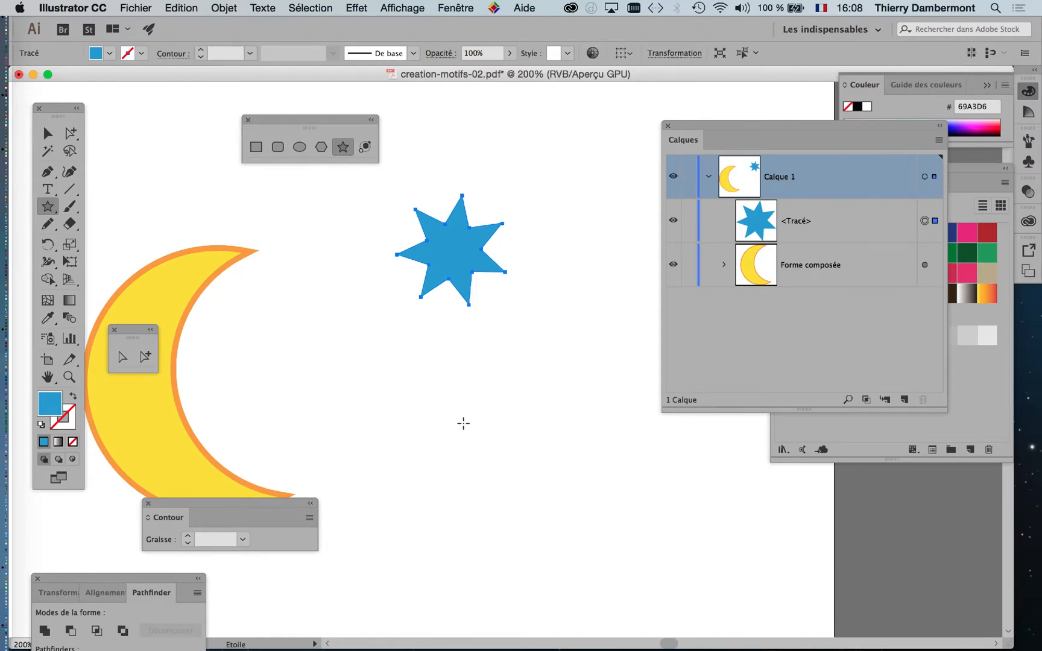
Draw a small upright five-pointed blue star below the seven-pointed one
alt+super+click(424, 414)
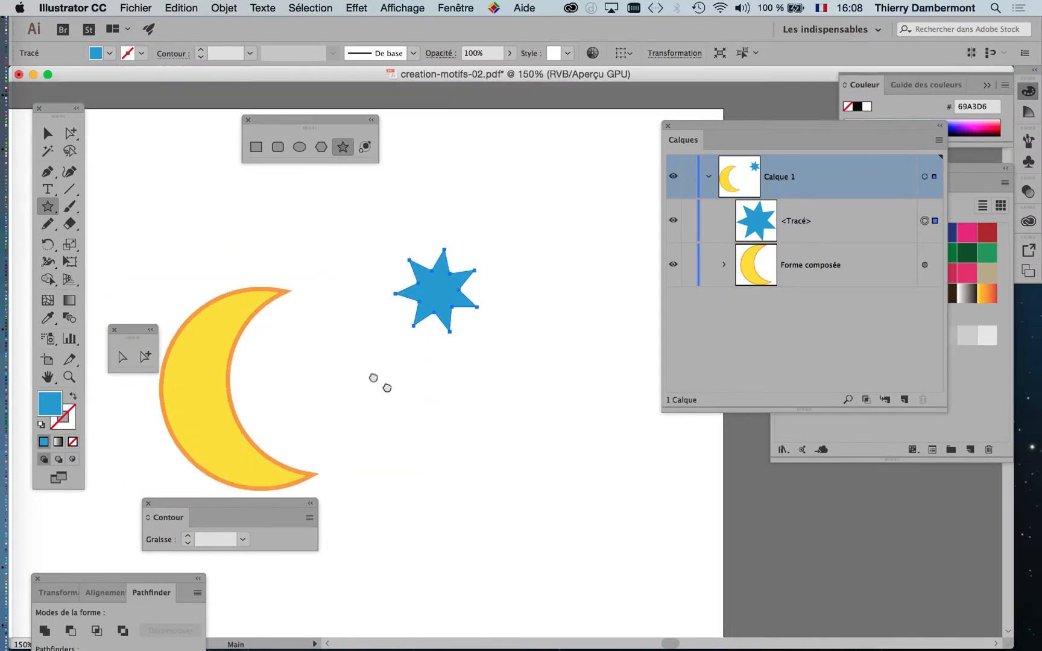
scroll(365, 378, right, 5)
scroll(365, 377, down, 2)
alt+super+click(366, 380)
mouse_move(367, 381)
mouse_down()
mouse_move(489, 308)
mouse_move(499, 333)
mouse_move(557, 348)
mouse_up()
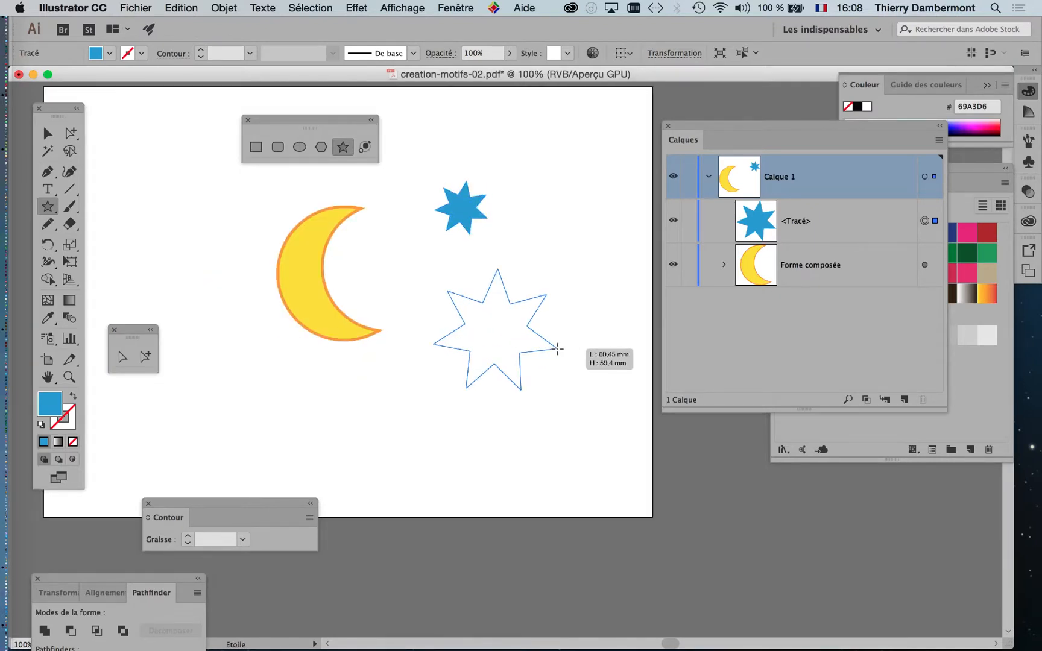
key(Down)
key(Down)
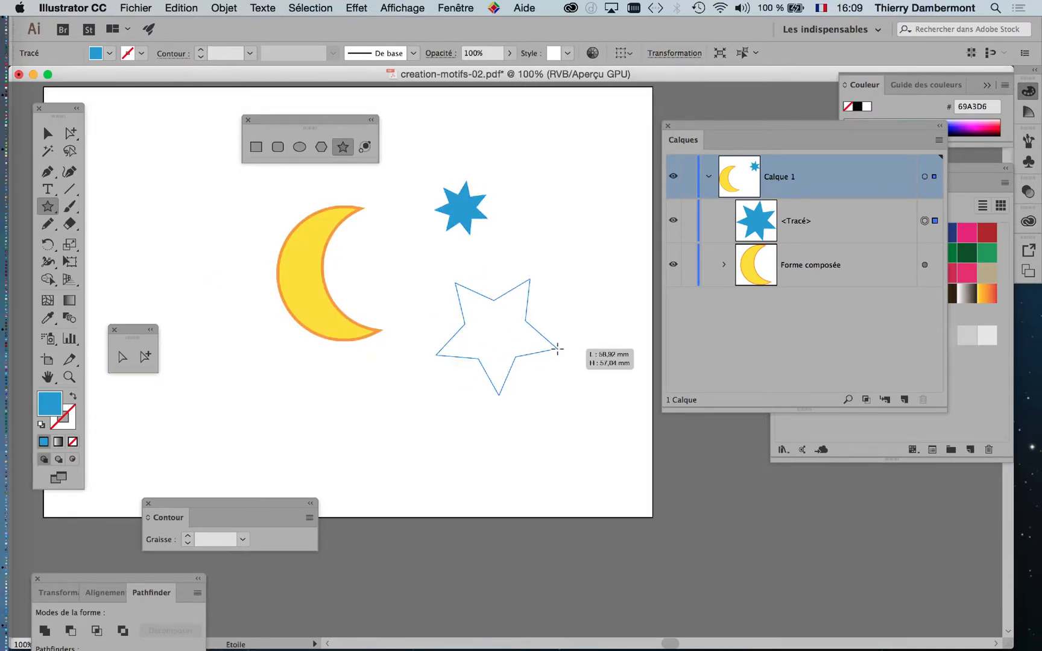
mouse_move(557, 348)
mouse_down()
mouse_move(562, 323)
mouse_move(542, 279)
mouse_move(543, 343)
mouse_move(537, 296)
mouse_move(541, 325)
mouse_move(525, 321)
mouse_up()
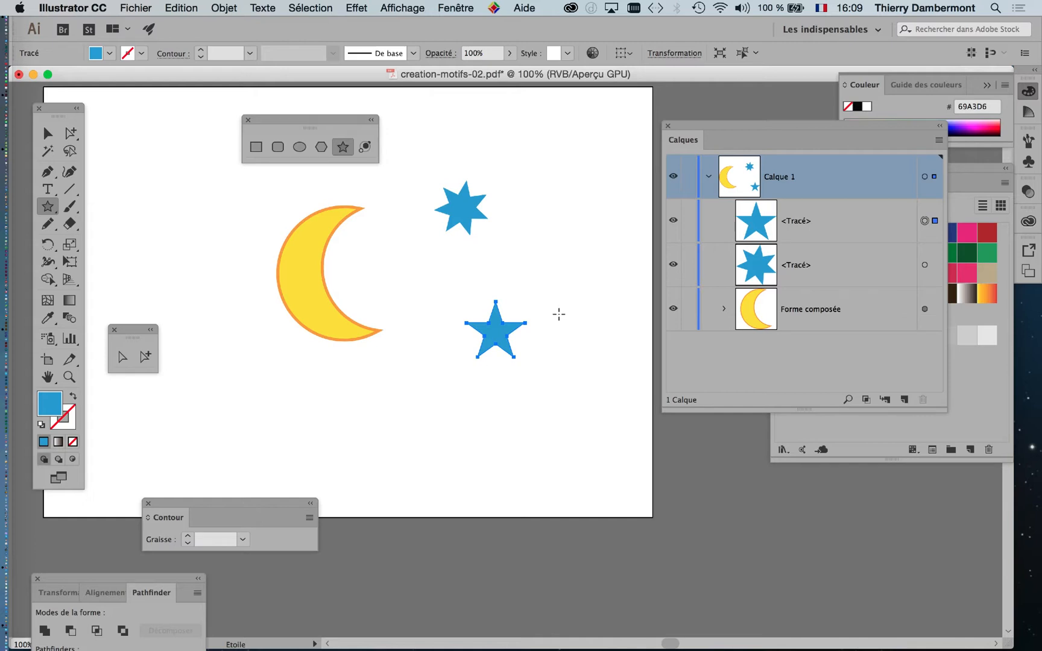
scroll(476, 324, up, 4)
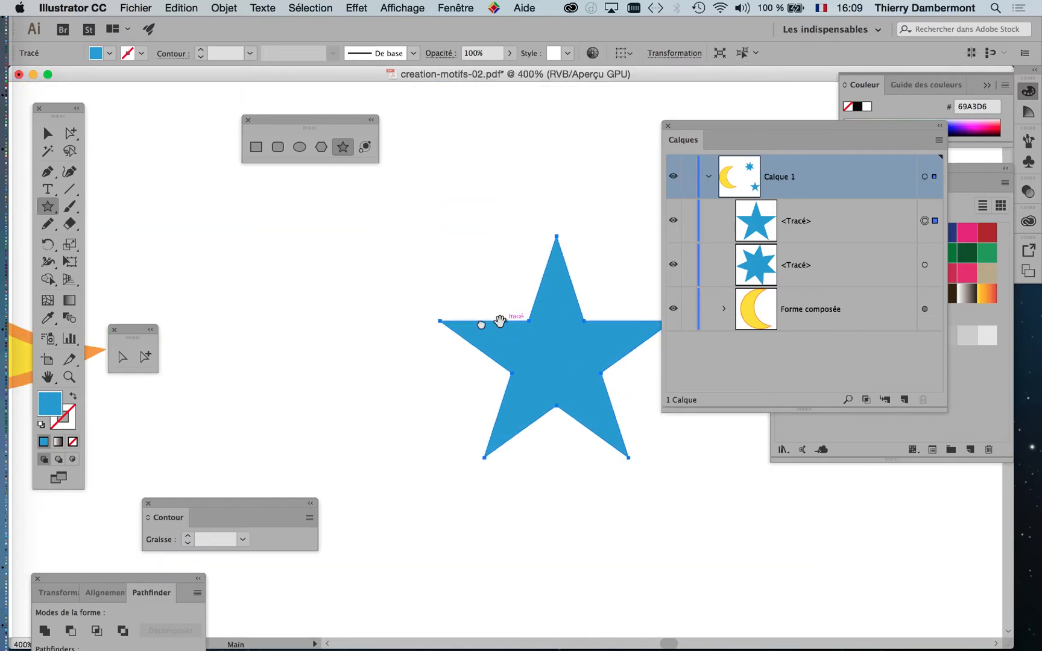
drag(500, 321, 416, 319)
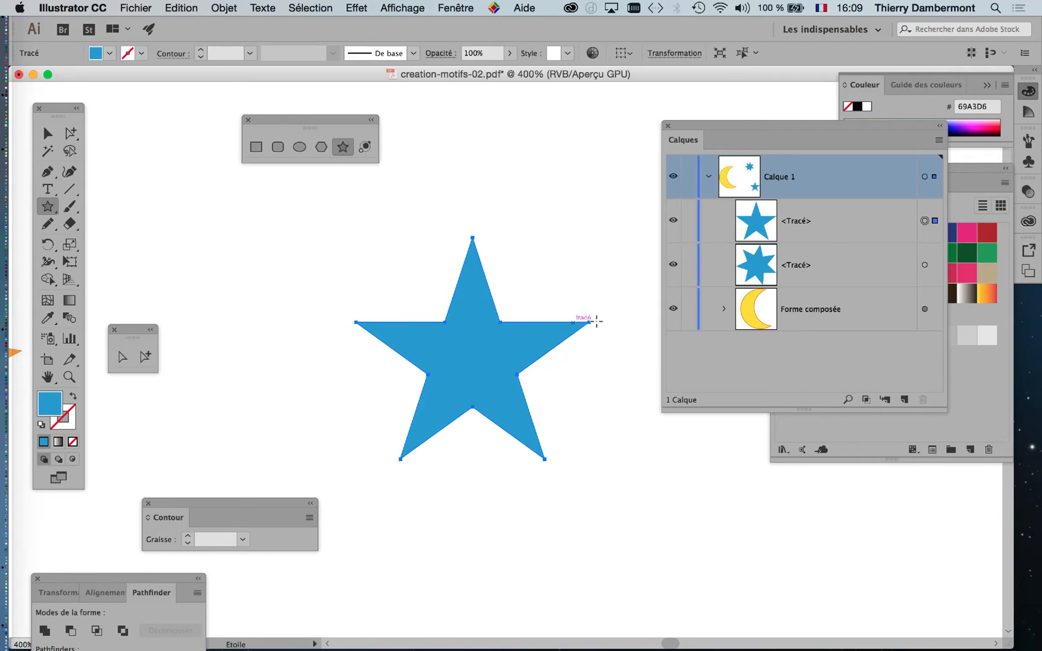
scroll(467, 341, down, 4)
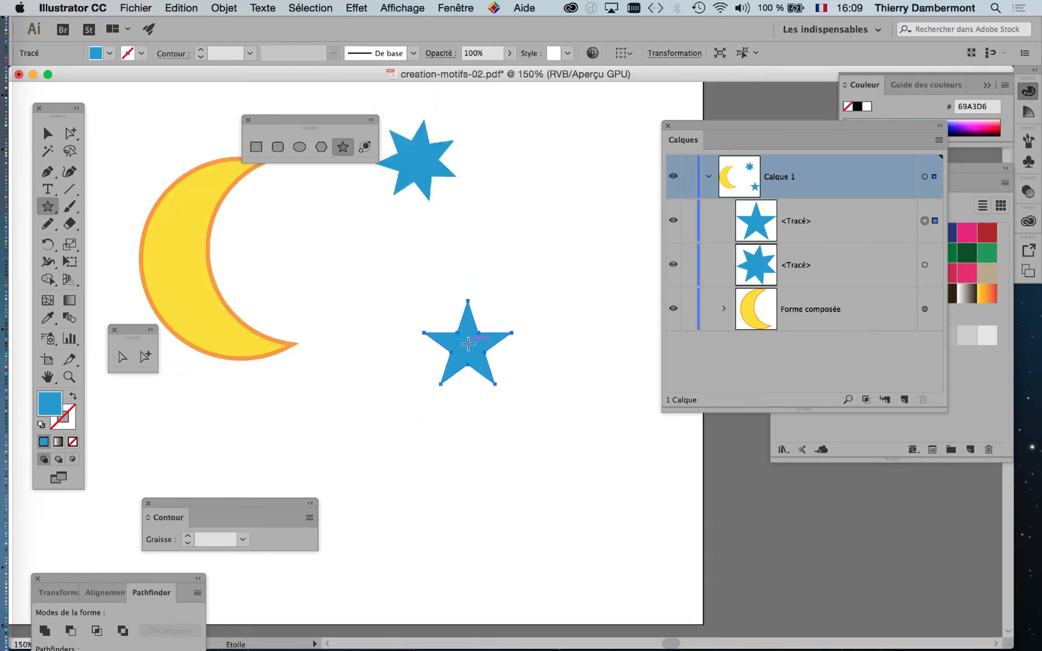
scroll(523, 294, down, 2)
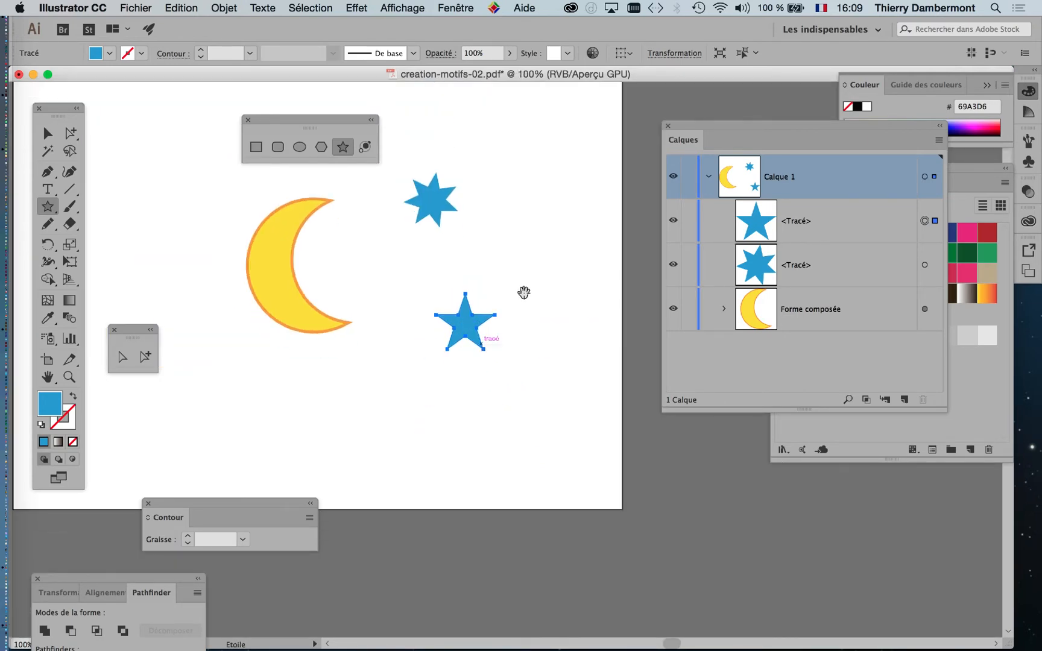
scroll(458, 323, up, 2)
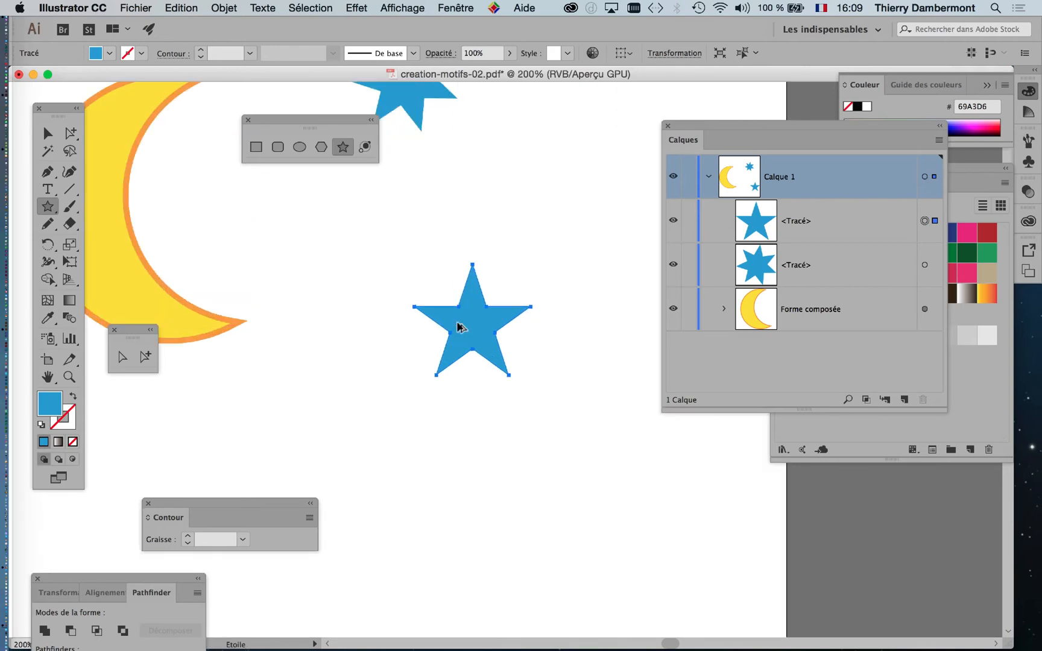